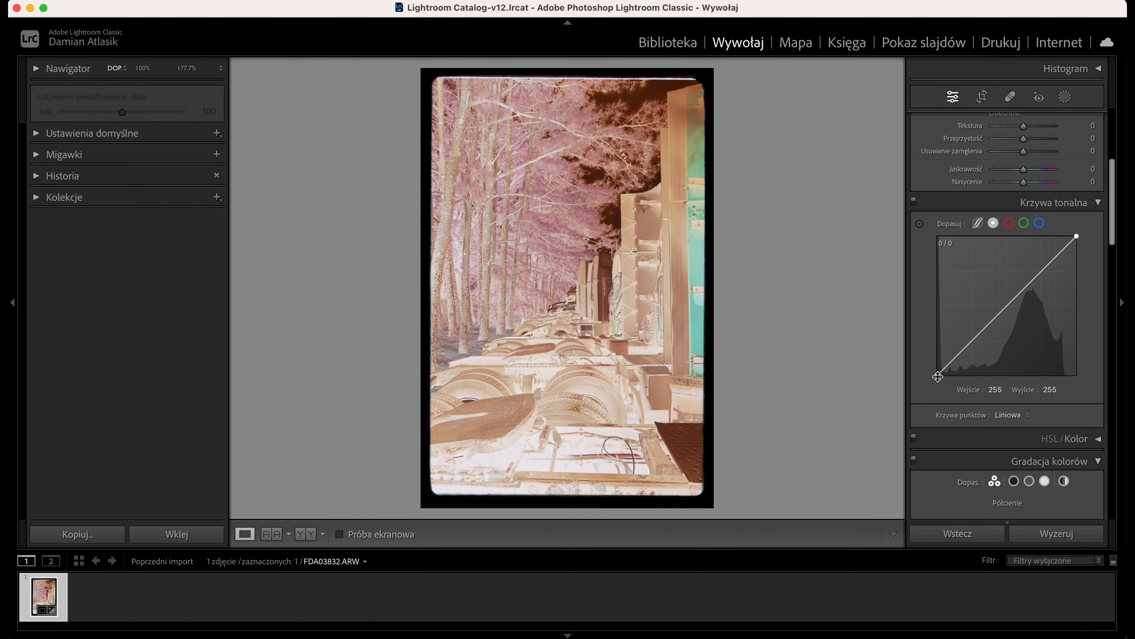
Step: Invert the tone curve by raising the black point to output 255 and lowering the white point to output 0
drag(938, 376, 936, 234)
drag(1077, 236, 1079, 380)
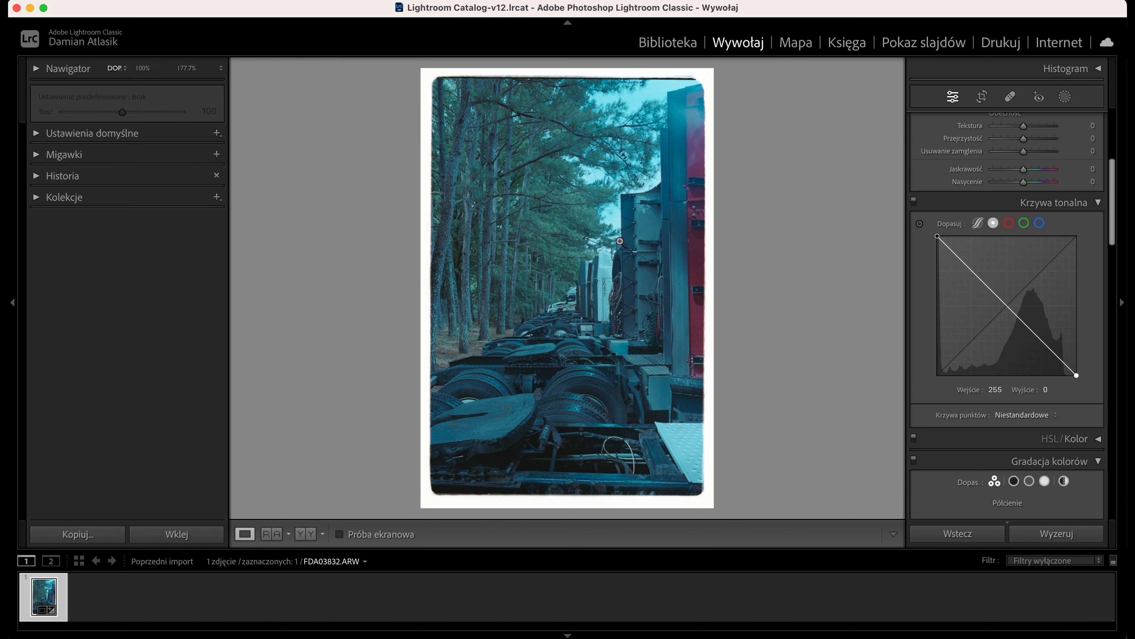
Step: Tint the highlights orange at about hue 19, saturation 46, and shift the midtones and shadows toward orange in color grading
scroll(1030, 356, down, 7)
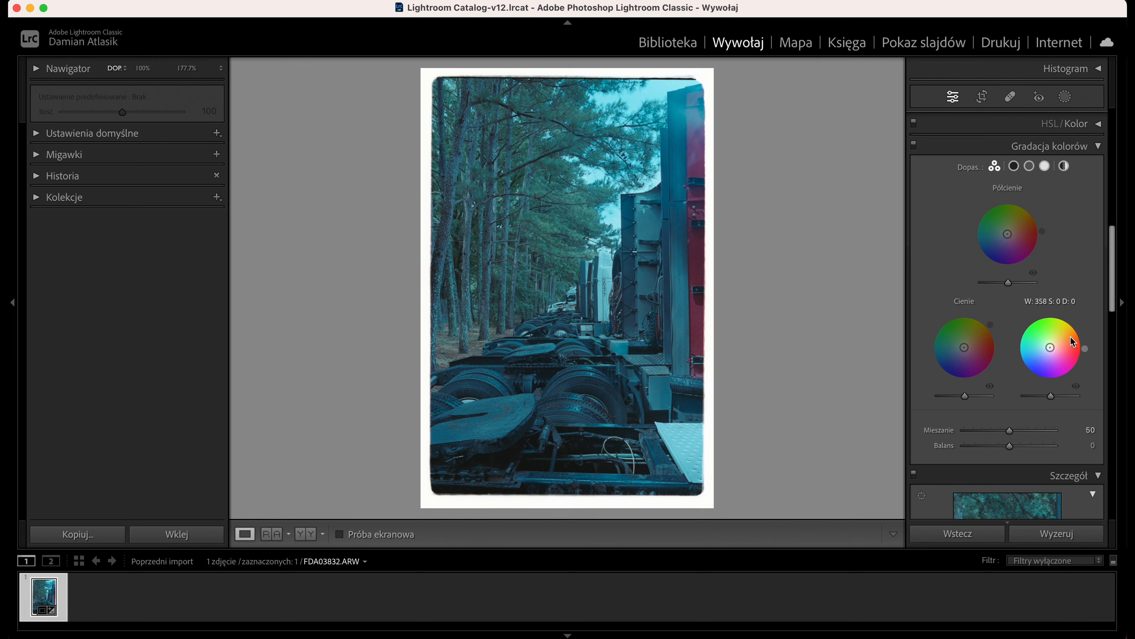
drag(1069, 336, 1062, 343)
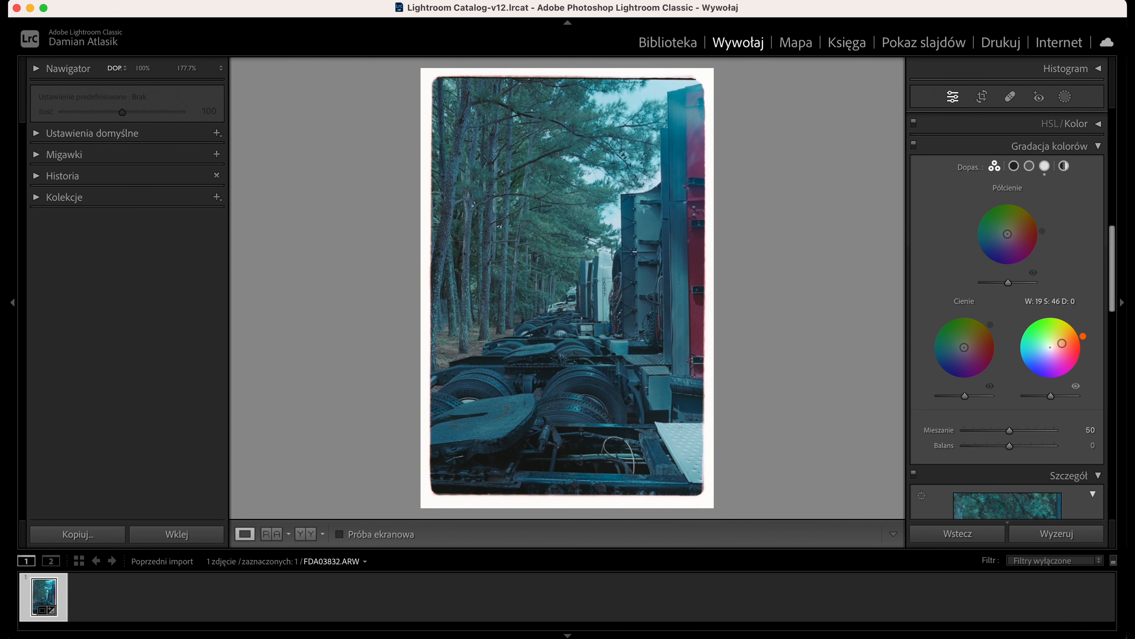
drag(1063, 344, 1063, 344)
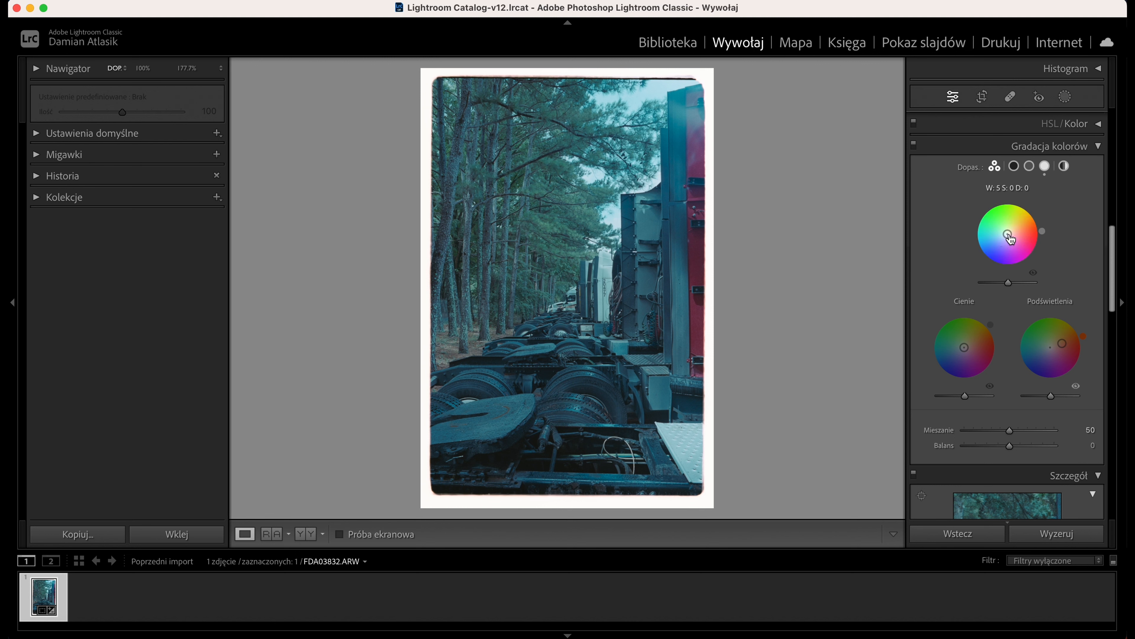
drag(1009, 237, 1019, 230)
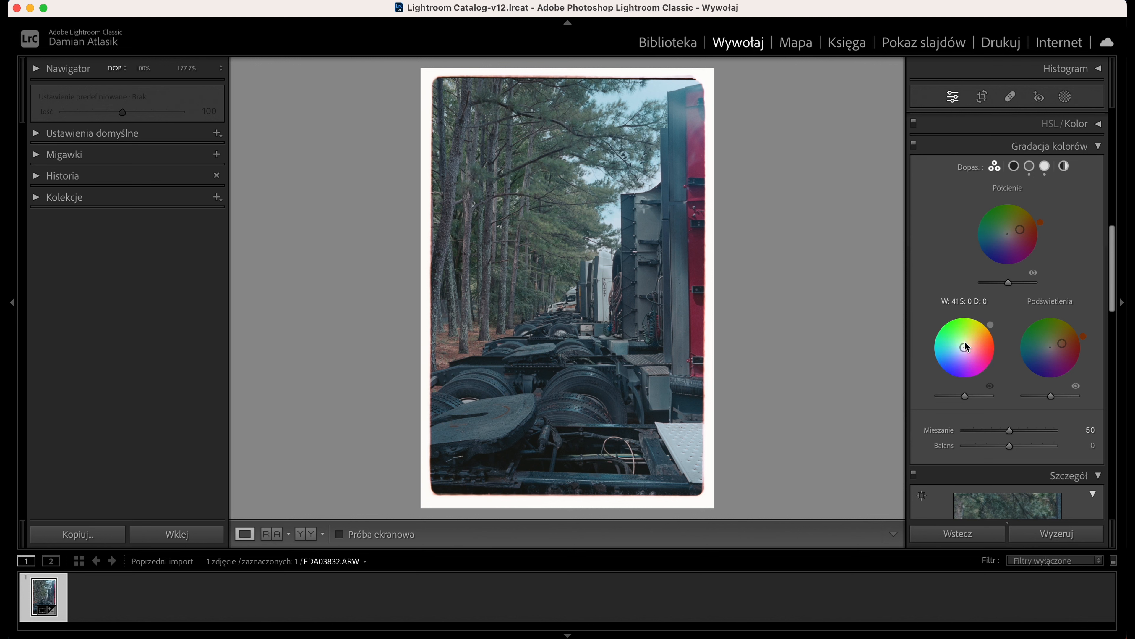
drag(964, 347, 968, 345)
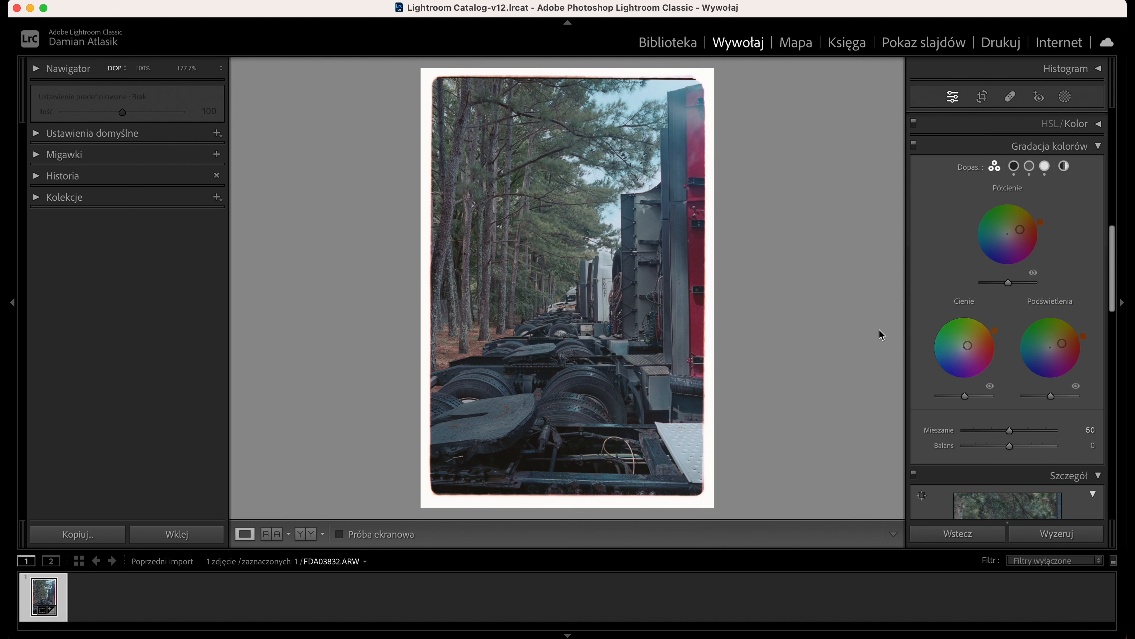
click(754, 180)
drag(754, 179, 601, 76)
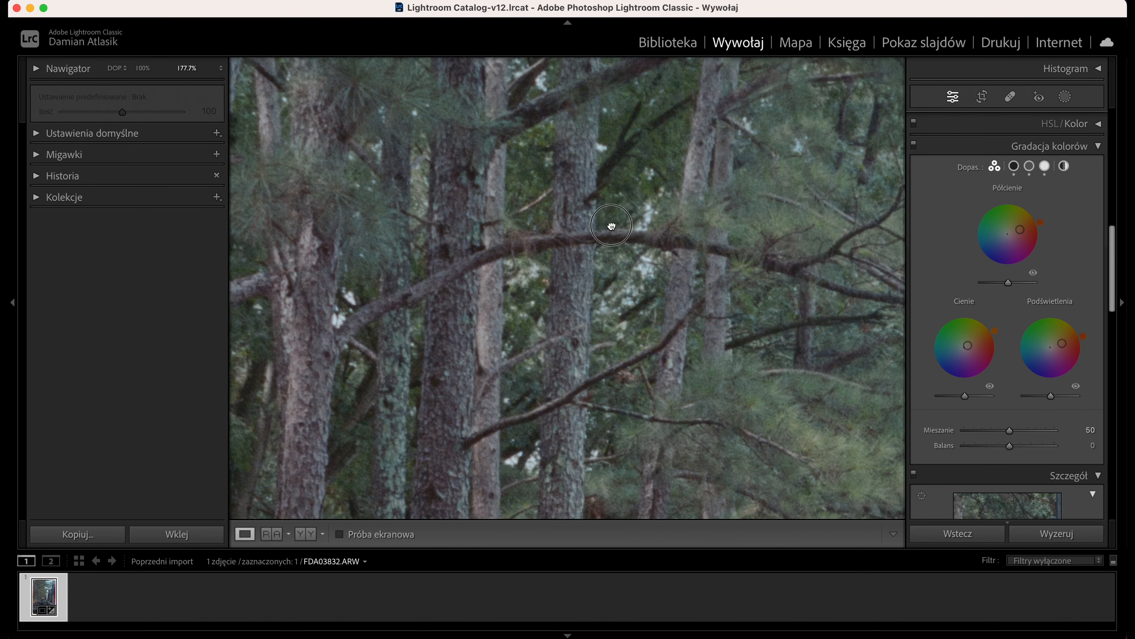
drag(609, 229, 627, 219)
click(624, 220)
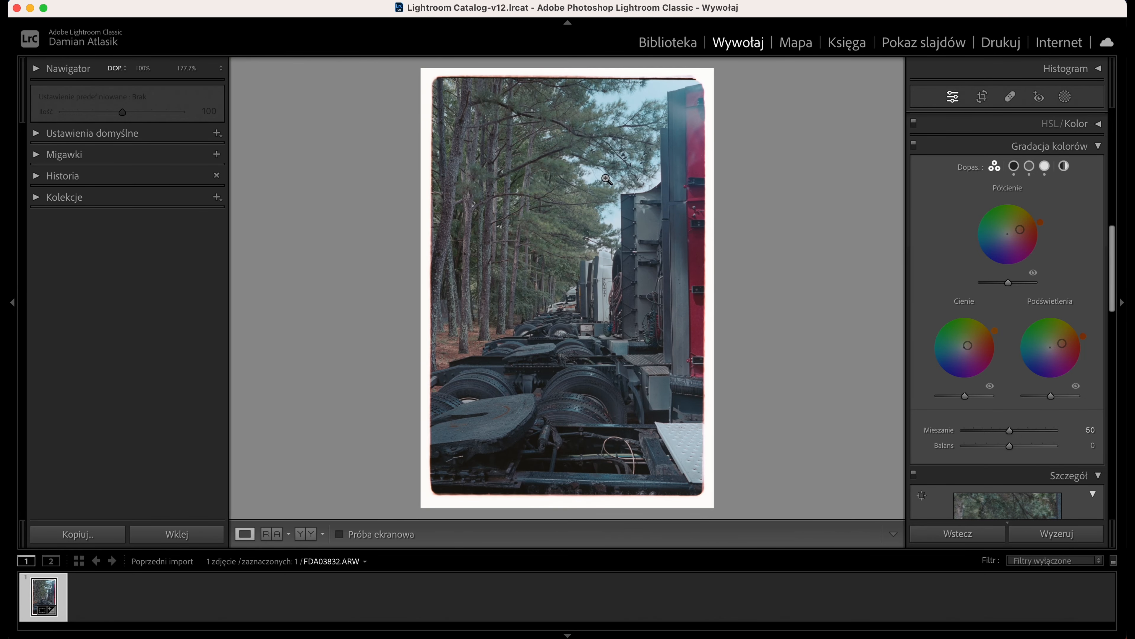
Step: Turn lens profile correction and chromatic aberration removal off and back on to compare their effect on the photo
scroll(934, 358, down, 10)
scroll(935, 357, down, 2)
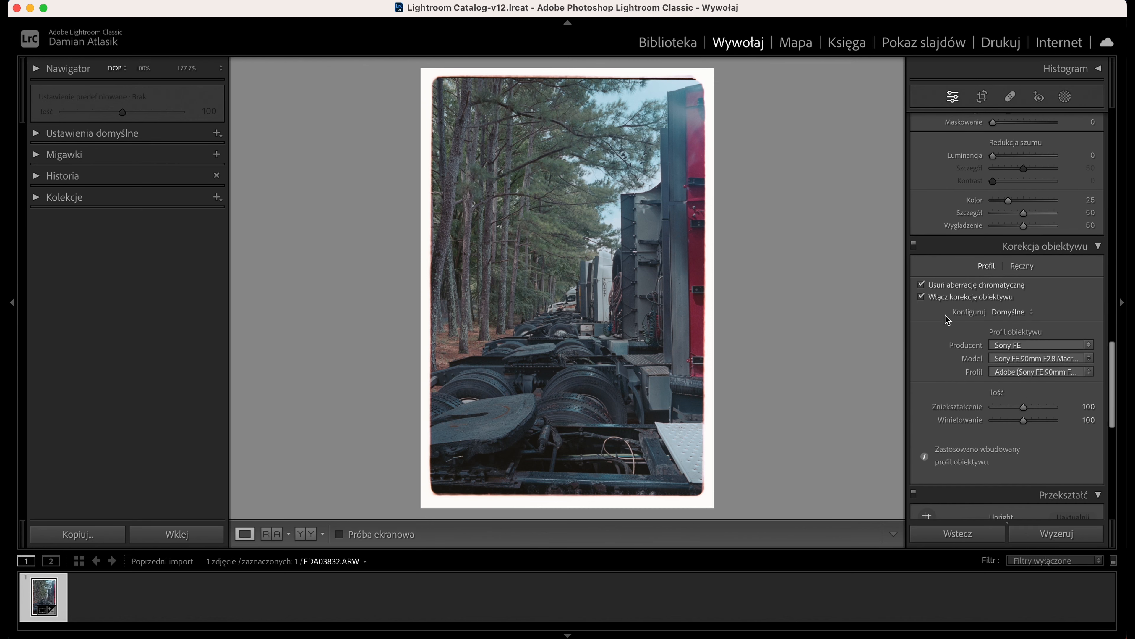
click(921, 297)
click(922, 286)
click(921, 297)
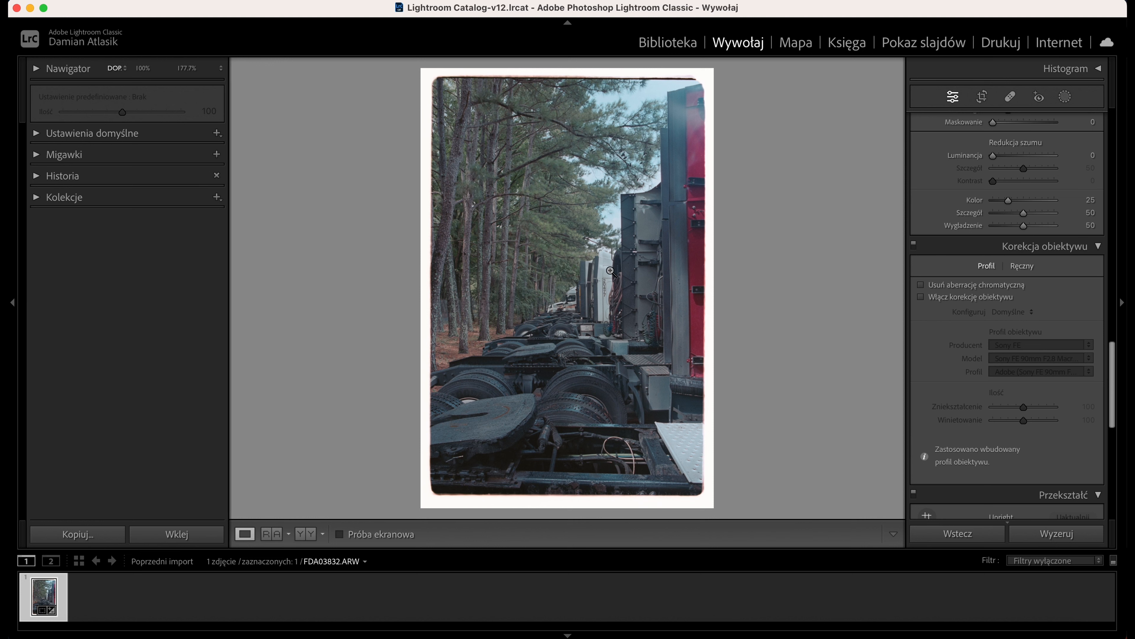
click(922, 285)
click(921, 296)
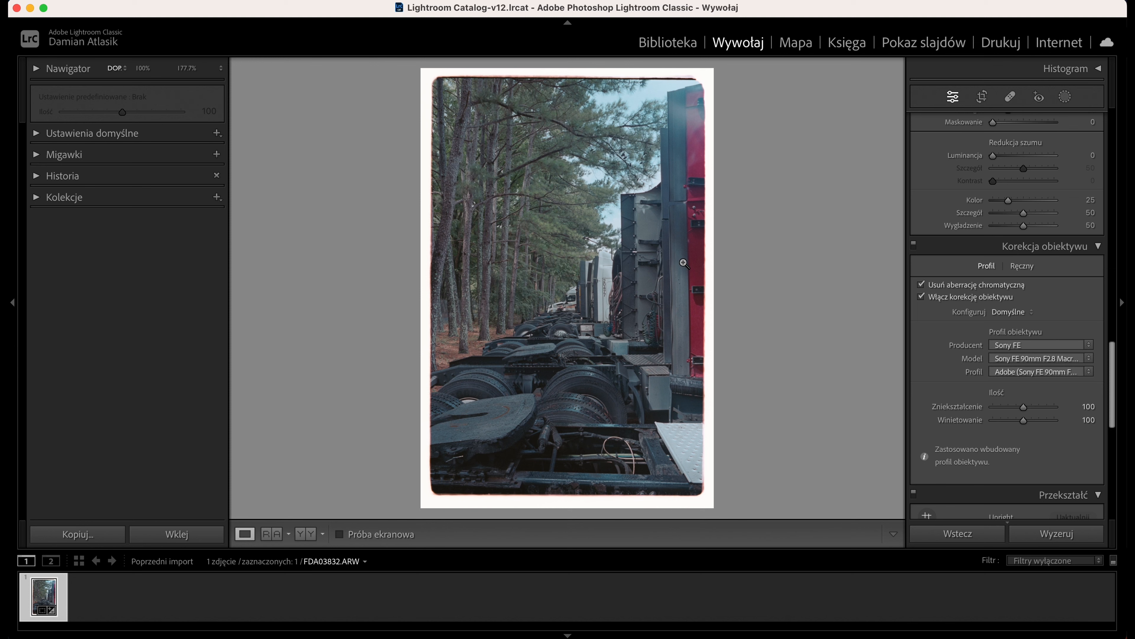
Step: Set the sharpening amount to 91 while checking the effect on the red container's detail
scroll(949, 268, up, 10)
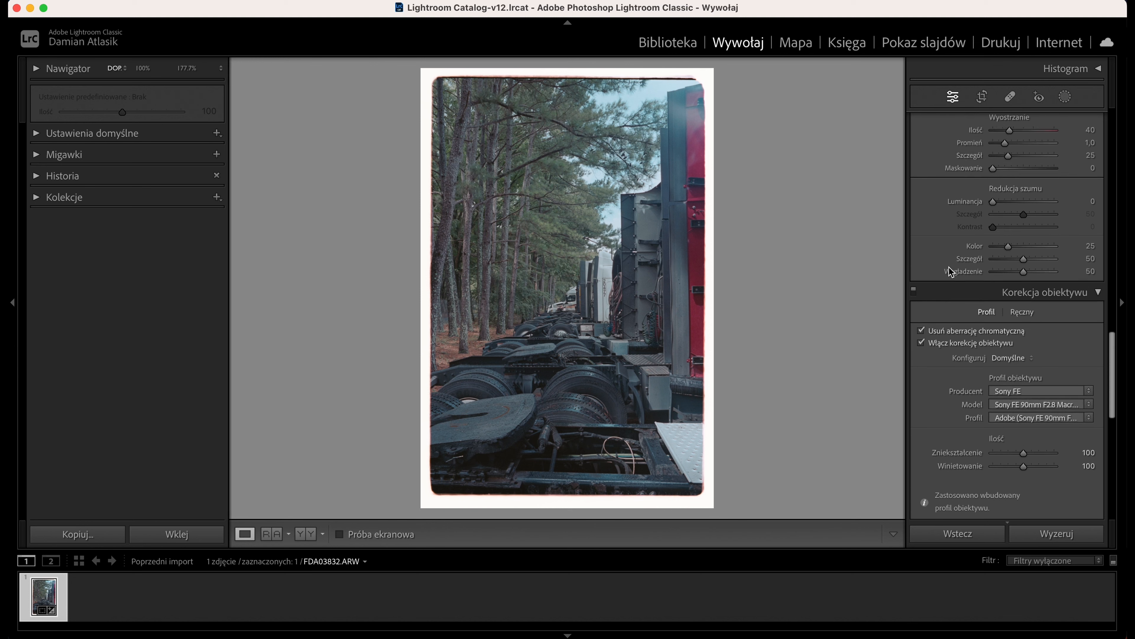
scroll(940, 279, up, 3)
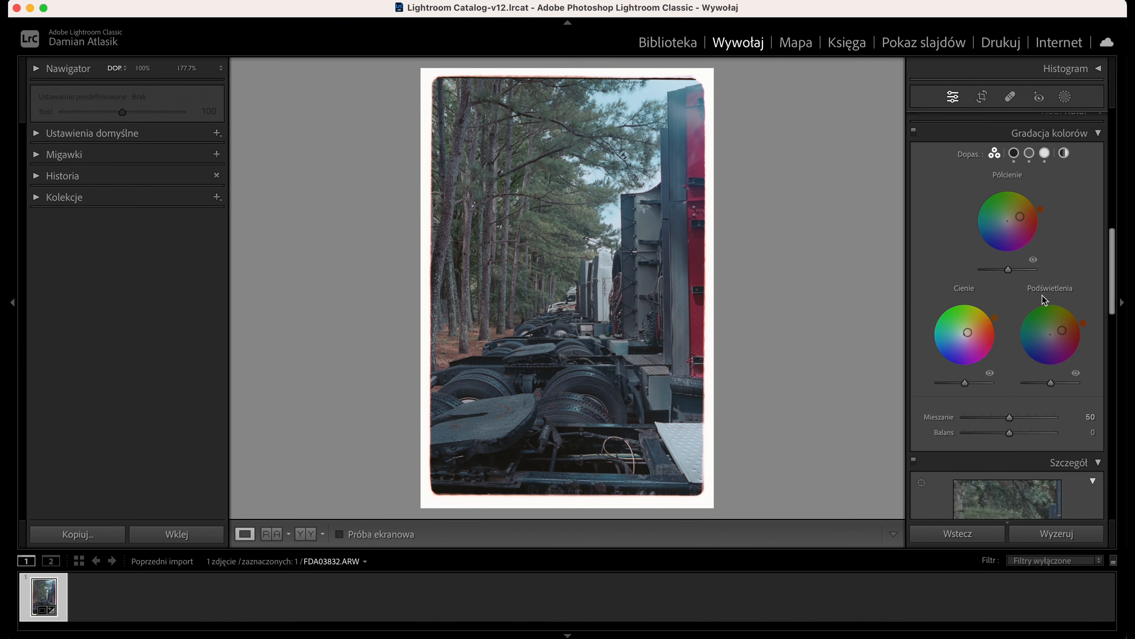
scroll(958, 274, down, 10)
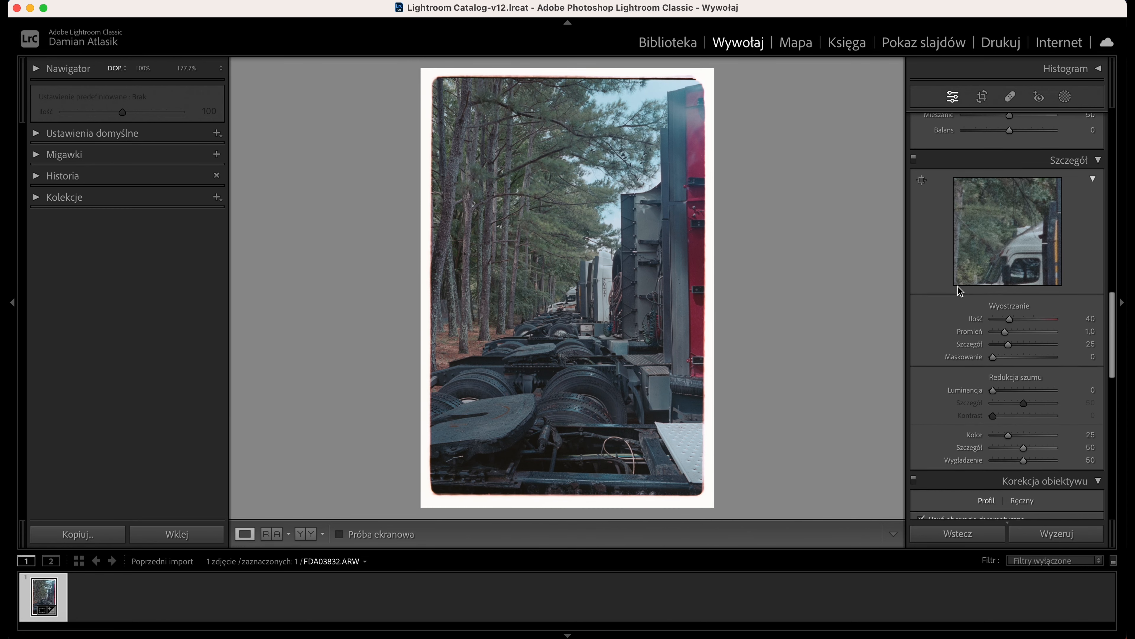
scroll(997, 295, up, 2)
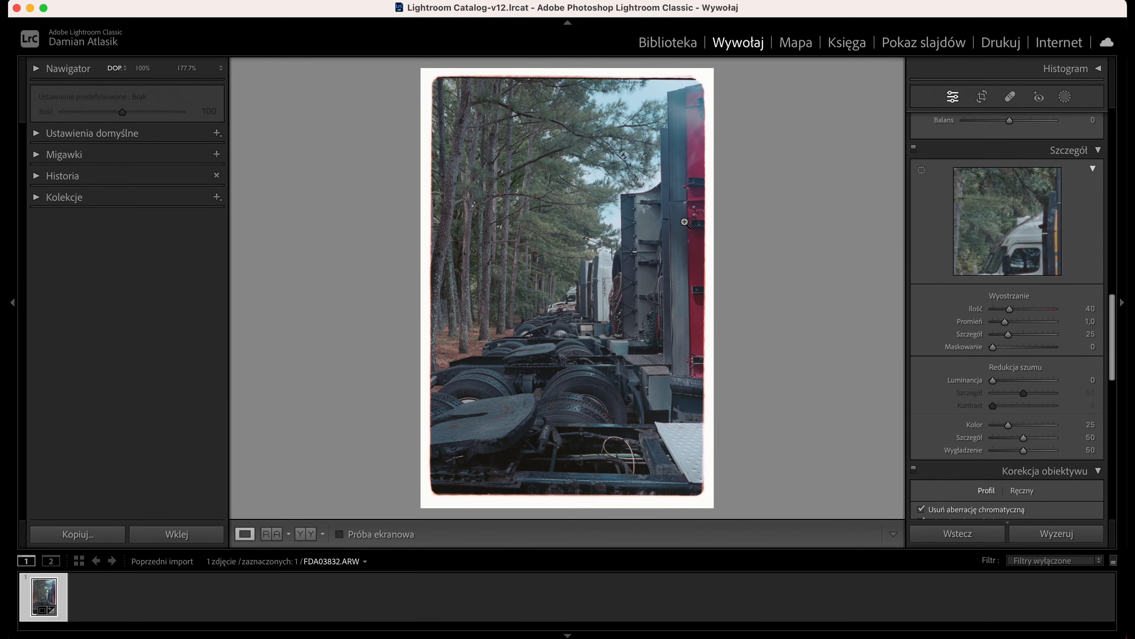
click(687, 209)
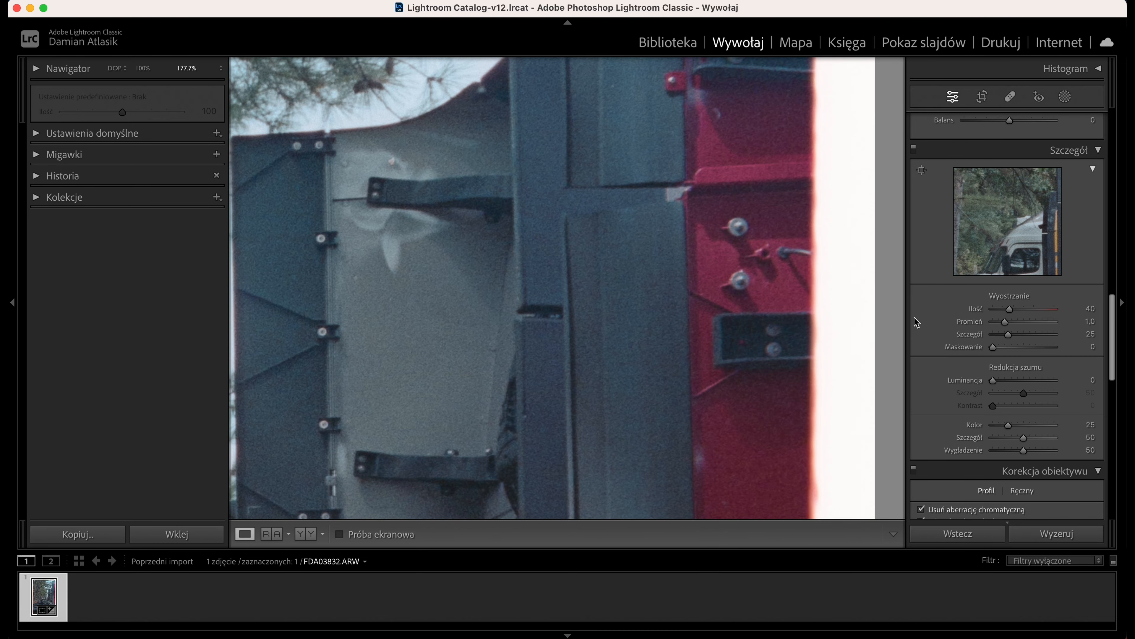
drag(1014, 308, 1062, 309)
mouse_move(1054, 314)
mouse_down()
mouse_move(980, 312)
mouse_move(1067, 313)
mouse_move(1013, 314)
mouse_move(1033, 316)
mouse_up()
click(749, 290)
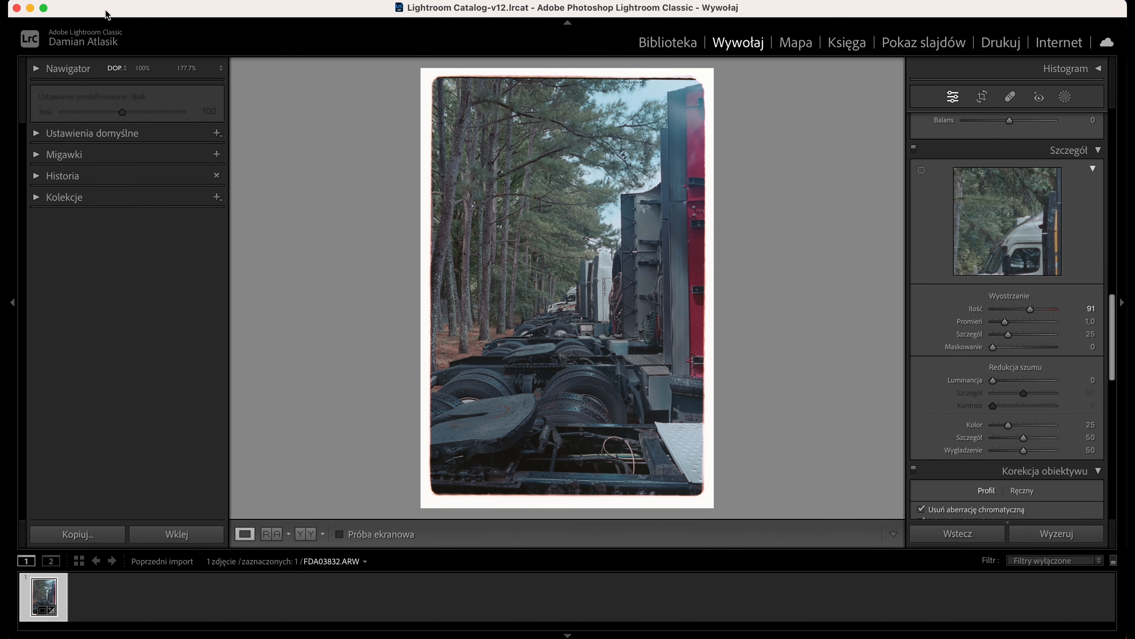
Step: Export the photo to the original photo's folder as a JPEG at quality 100 in sRGB
click(141, 4)
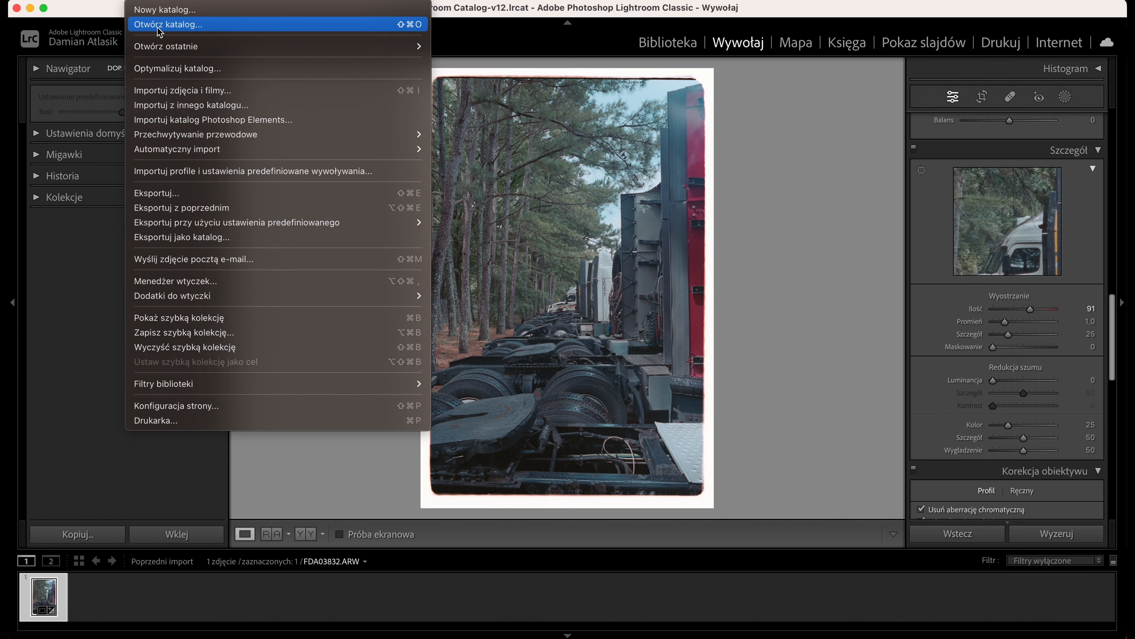
click(261, 191)
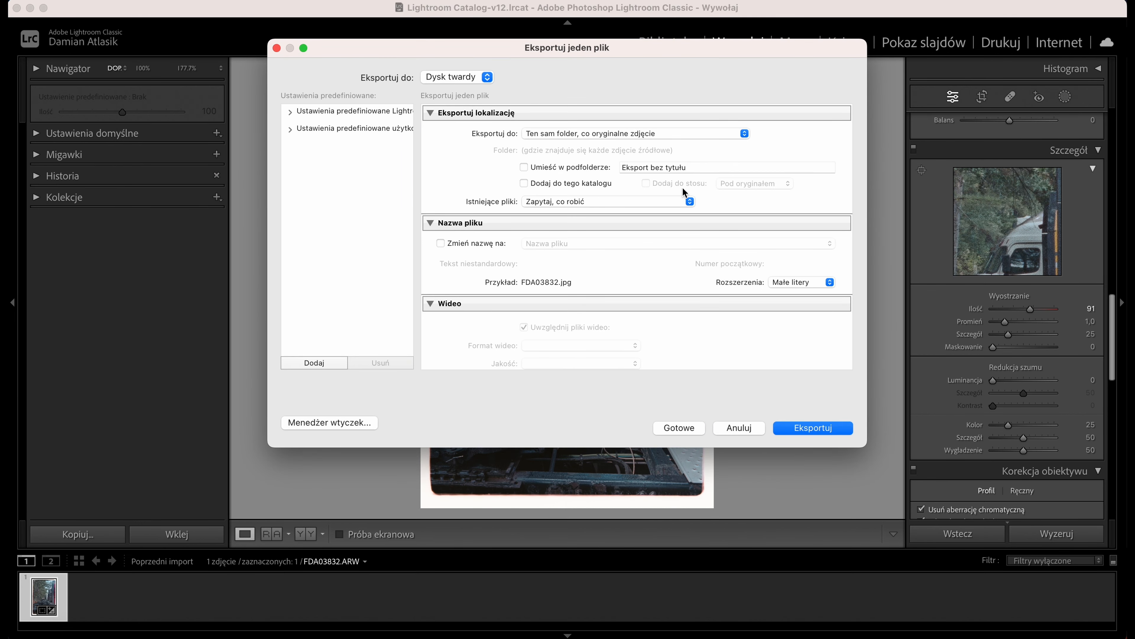
scroll(730, 248, down, 8)
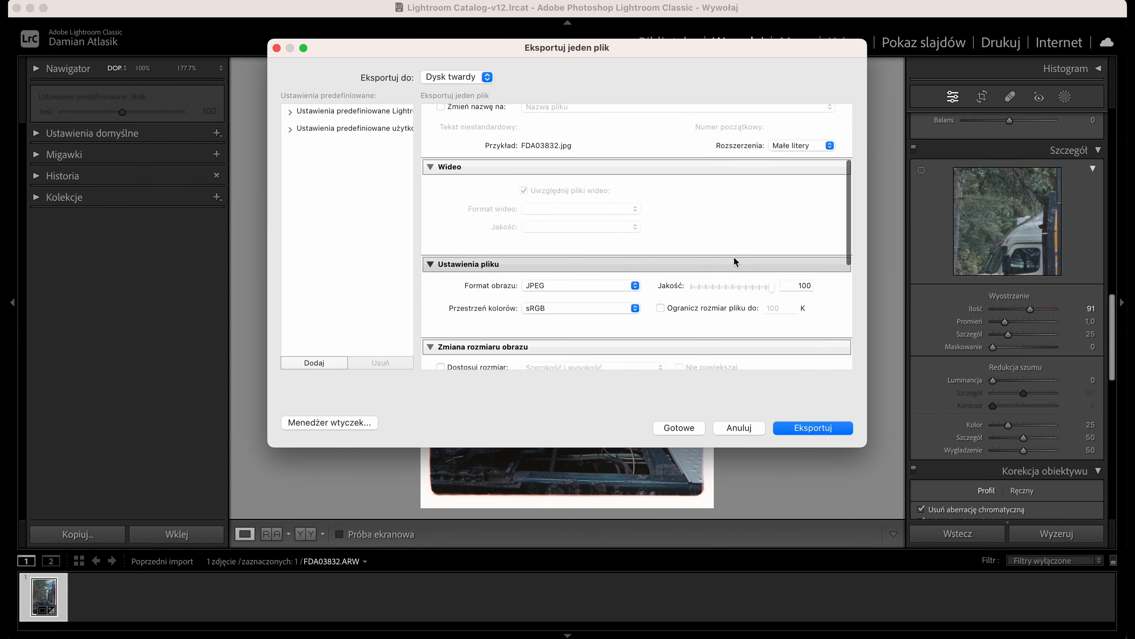
scroll(682, 223, down, 5)
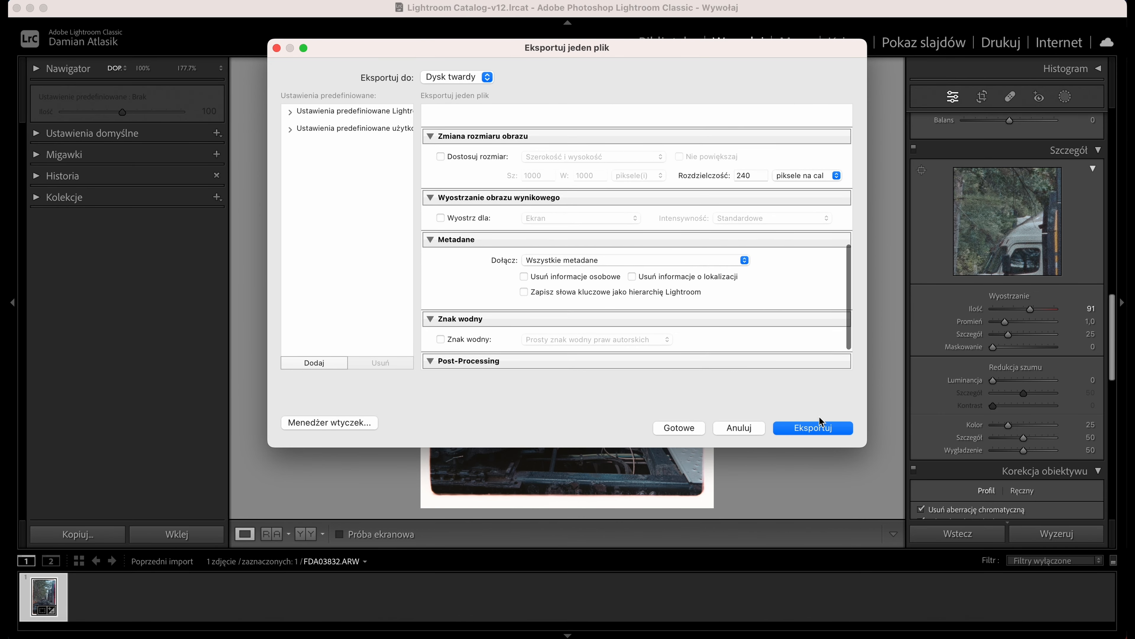
click(820, 427)
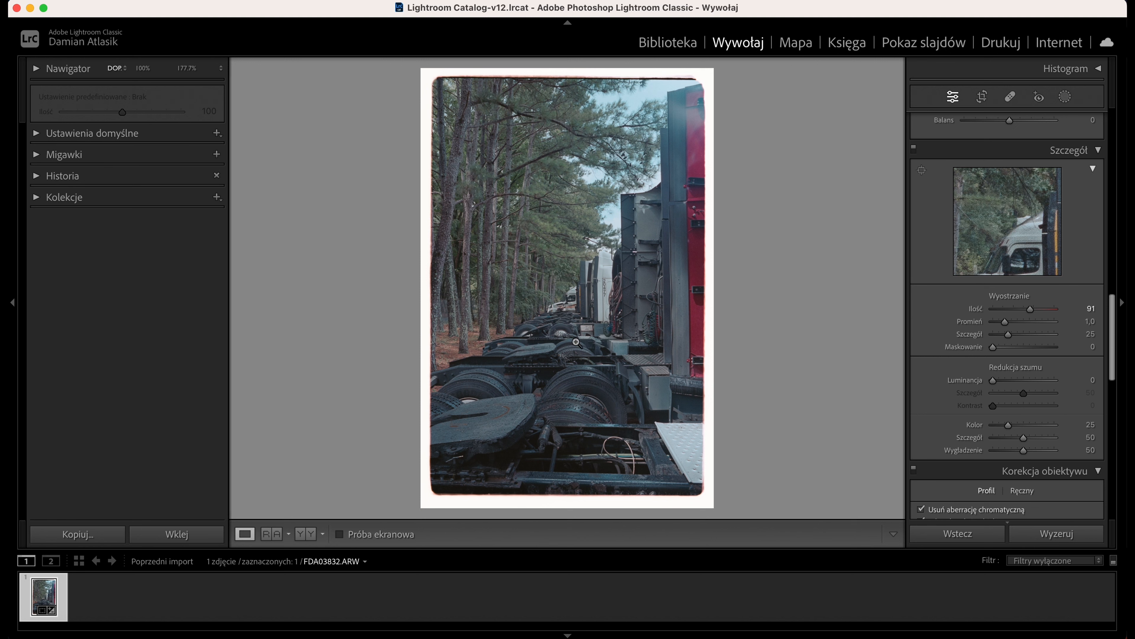
Step: Set the photo's basic contrast to +92
scroll(947, 311, up, 10)
scroll(947, 311, down, 2)
scroll(944, 283, up, 3)
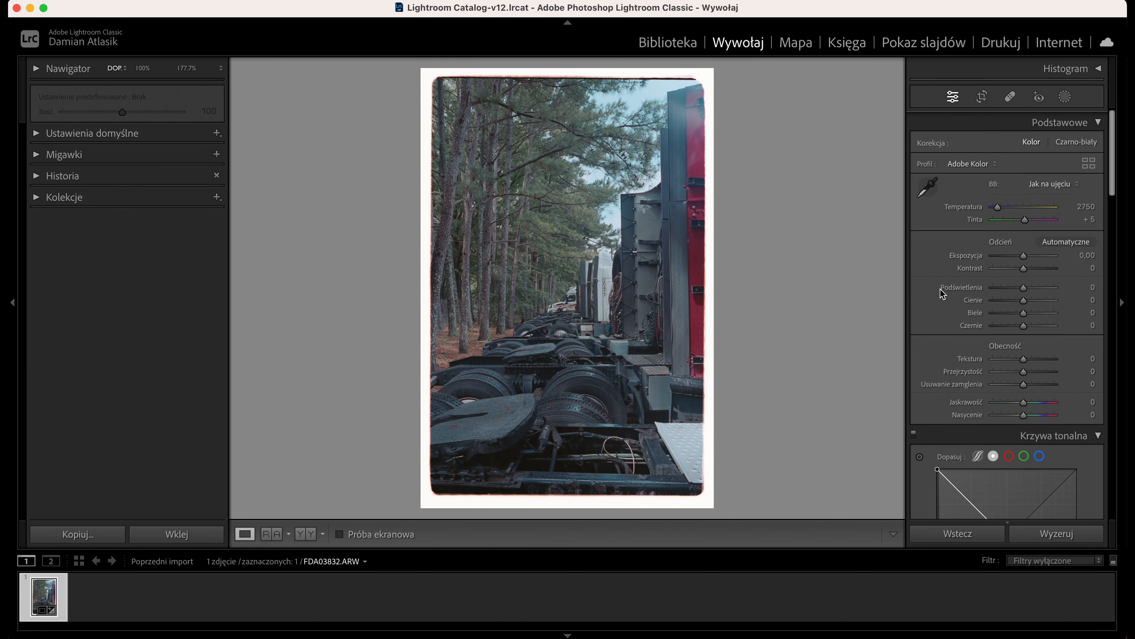
drag(1024, 266, 1053, 269)
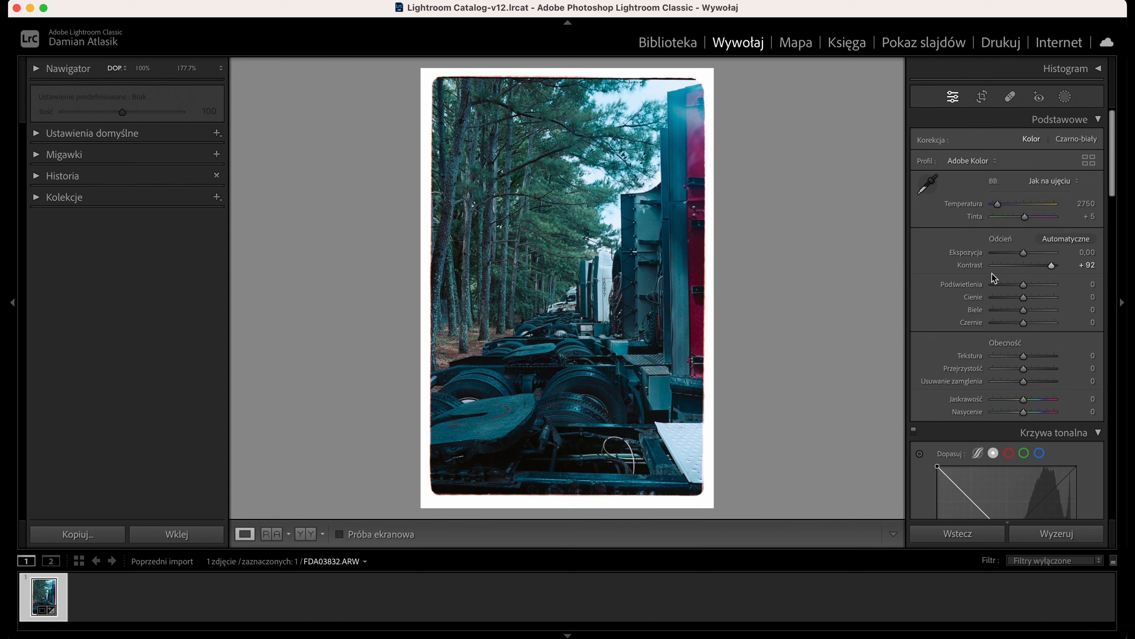
scroll(954, 291, down, 10)
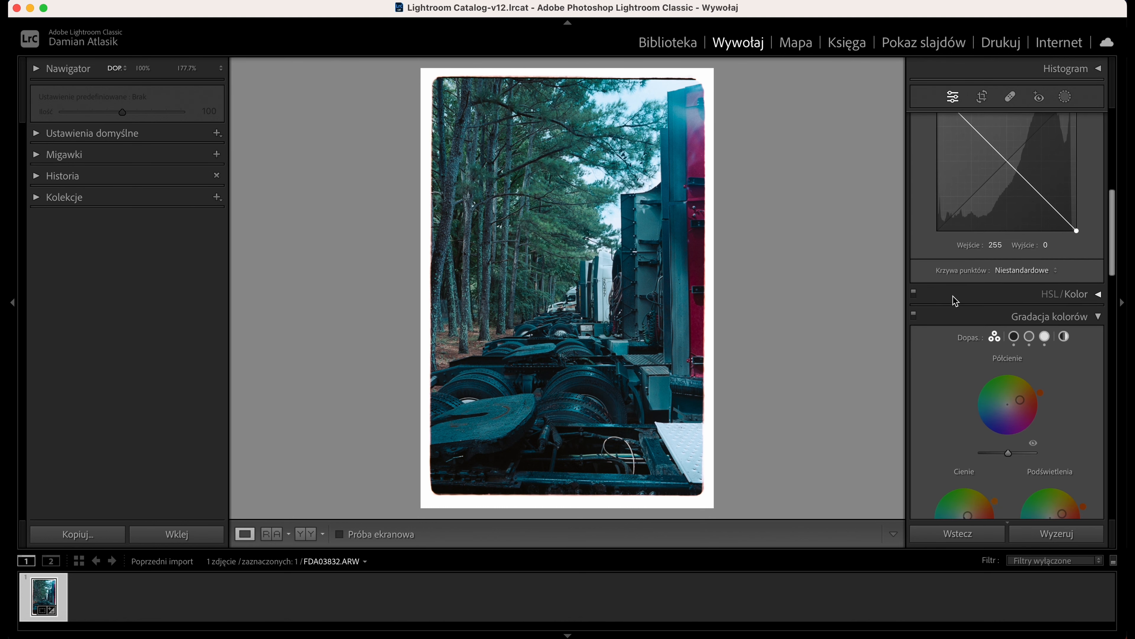
scroll(954, 300, up, 10)
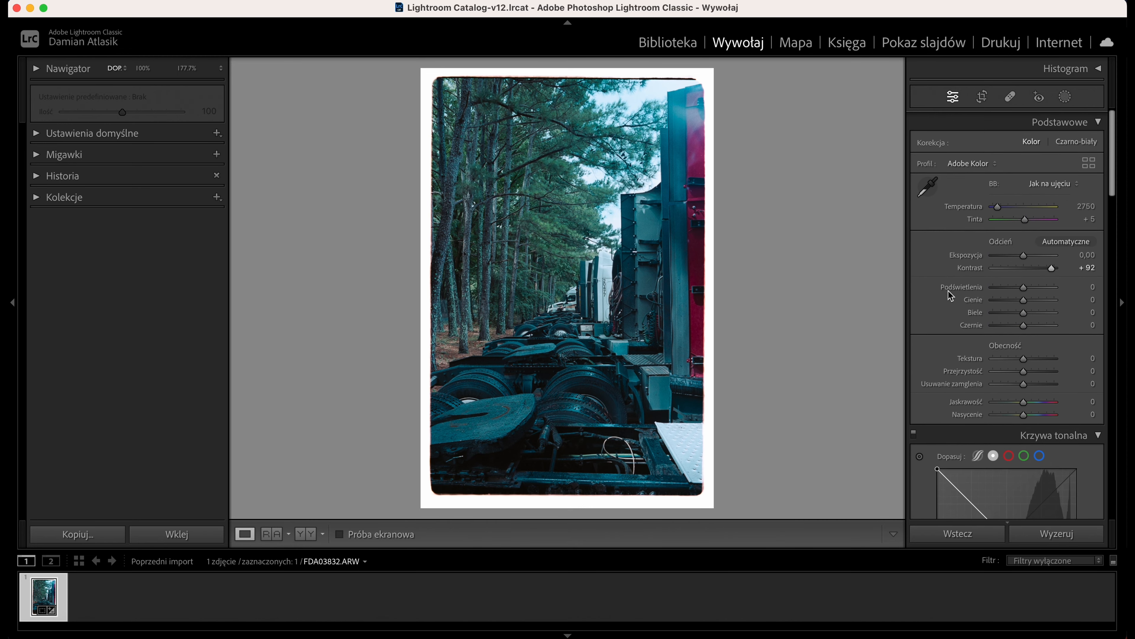